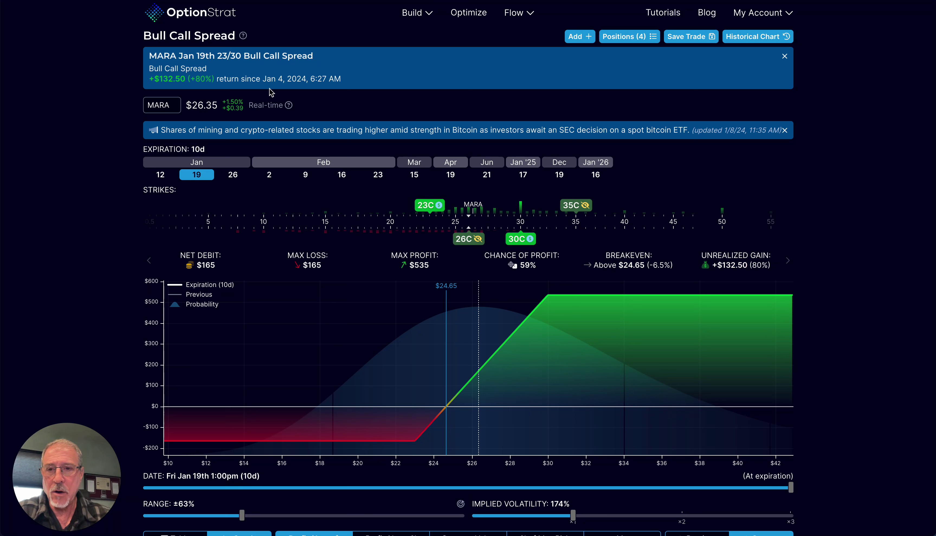
- Open MARA's 1Y daily chart in thinkorswim with volume and volatility panes
{"action": "left_click", "coordinate": [273, 79]}
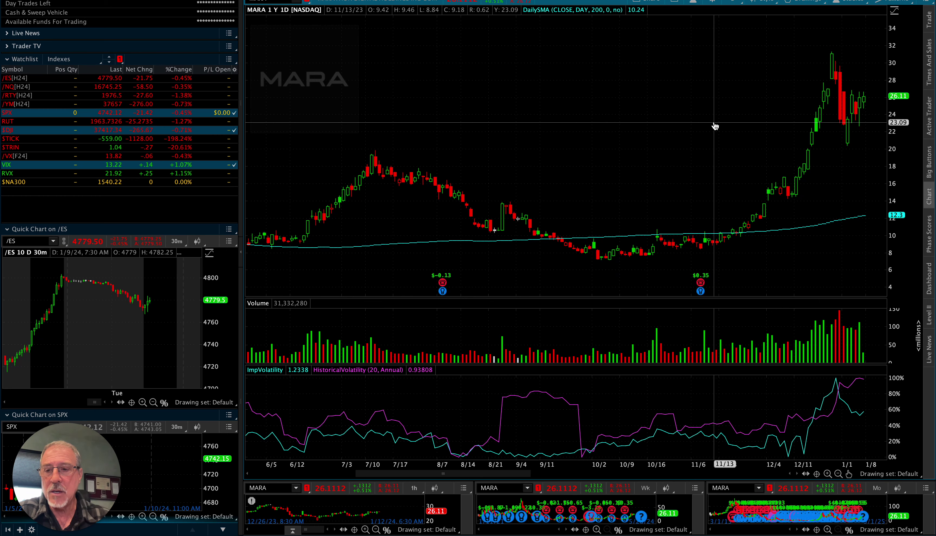
- Return to OptionStrat's MARA 23/30 bull call spread and scroll down to the chart controls
{"action": "key", "text": "ctrl+Left"}
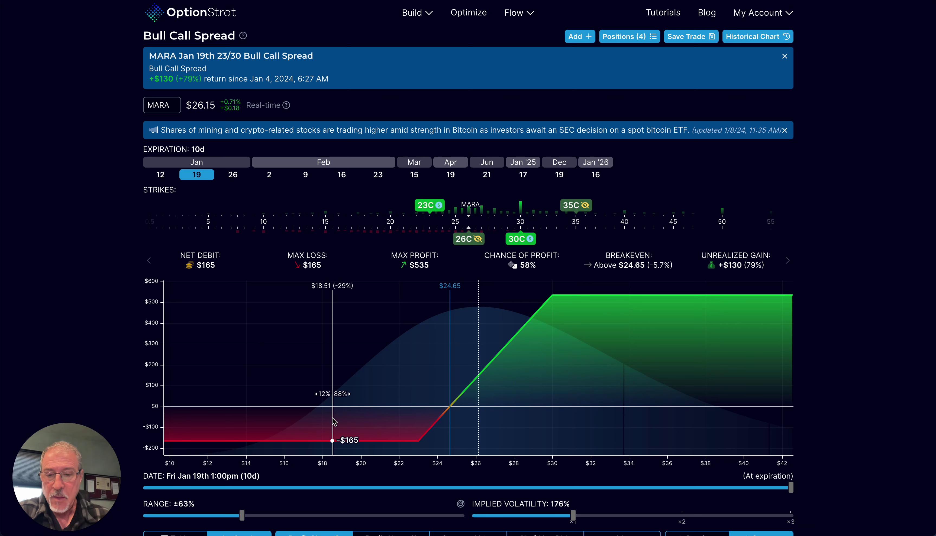
{"action": "scroll", "coordinate": [809, 432], "scroll_direction": "down", "scroll_amount": 1}
{"action": "scroll", "coordinate": [809, 432], "scroll_direction": "down", "scroll_amount": 2}
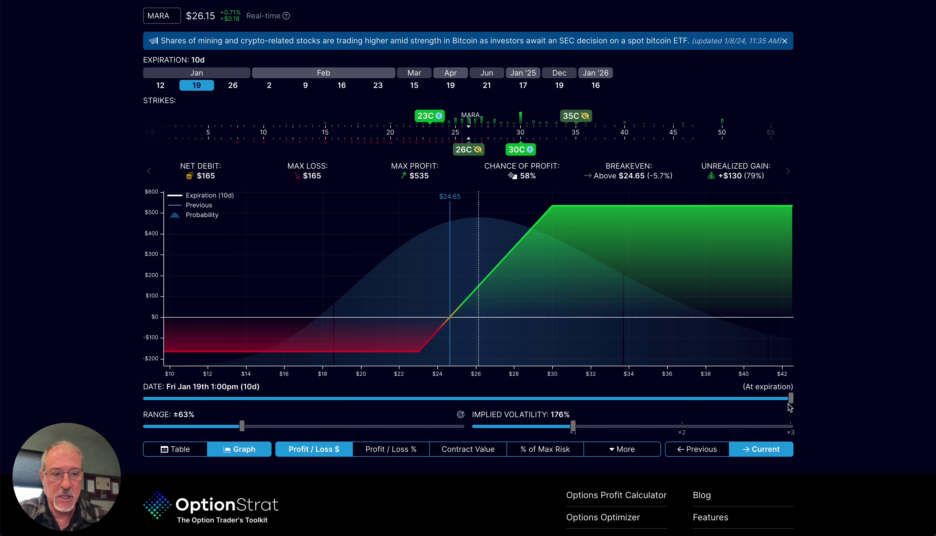
- Set the date slider to Now so the chart plots today's profit curve
{"action": "left_click_drag", "start_coordinate": [793, 397], "coordinate": [125, 402]}
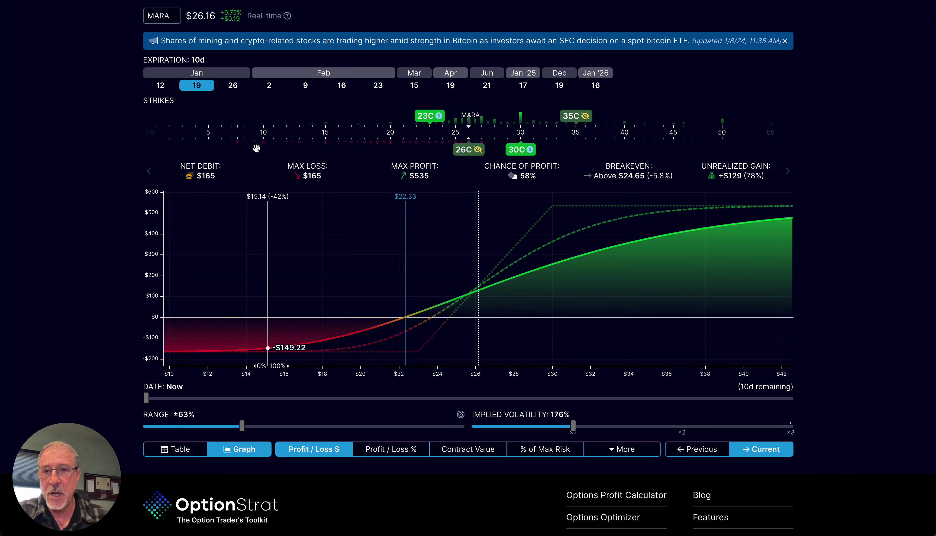
{"action": "scroll", "coordinate": [147, 66], "scroll_direction": "up", "scroll_amount": 3}
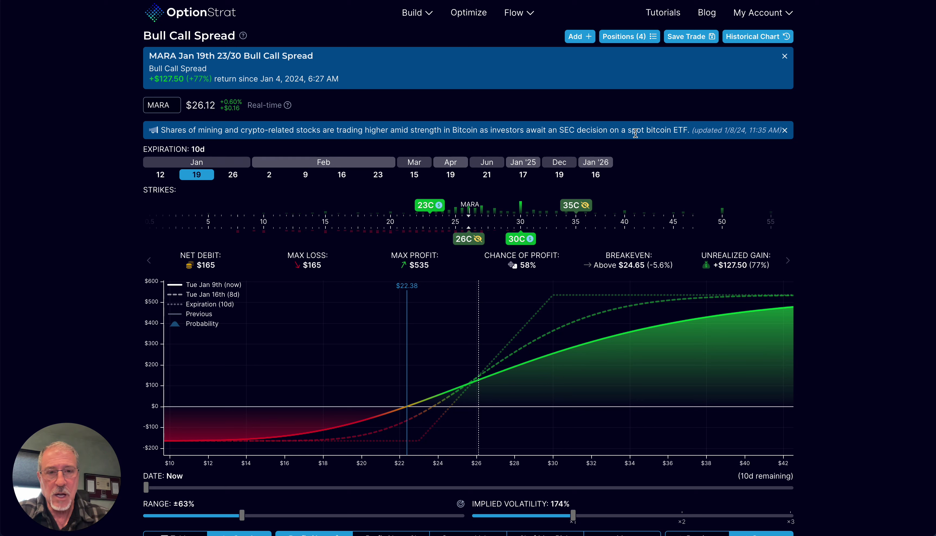
- Dismiss the Bitcoin news banner above the MARA spread
{"action": "left_click", "coordinate": [785, 130]}
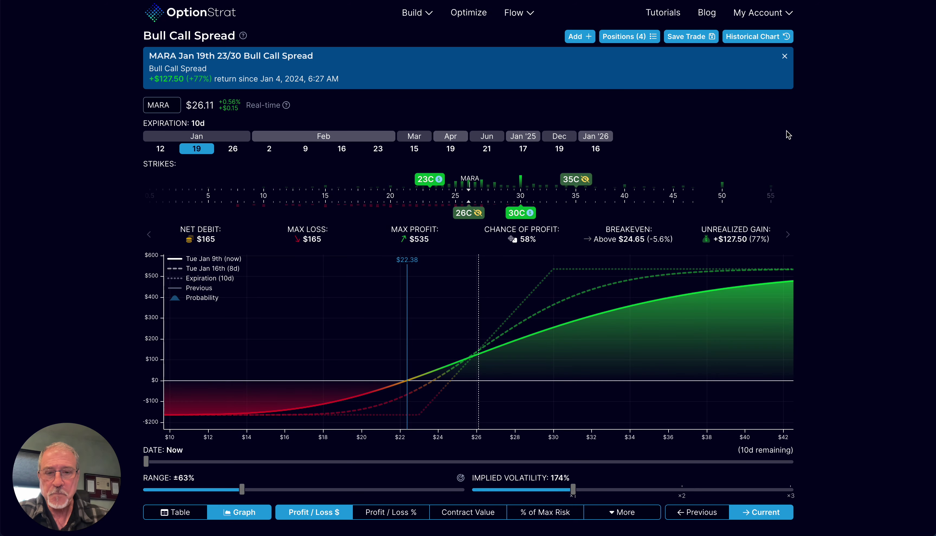
{"action": "scroll", "coordinate": [563, 297], "scroll_direction": "down", "scroll_amount": 1}
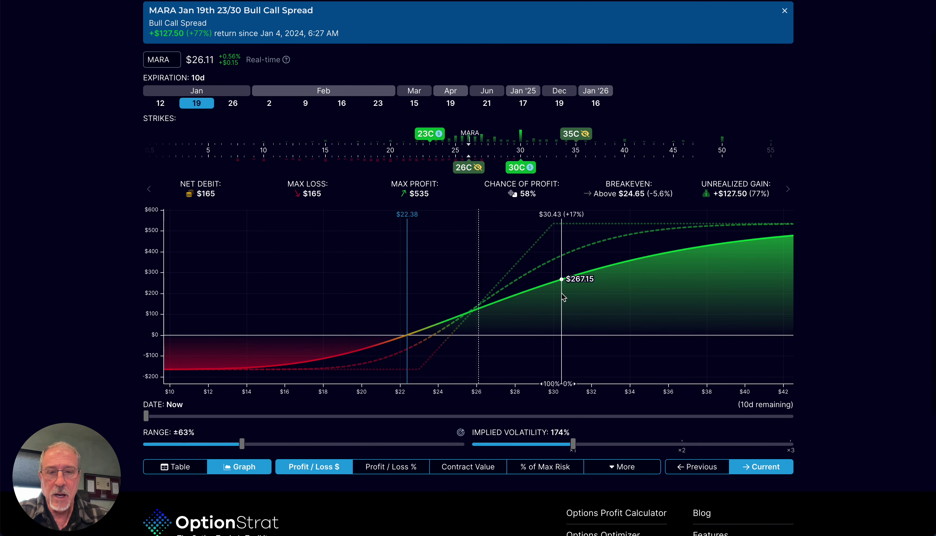
{"action": "scroll", "coordinate": [563, 297], "scroll_direction": "up", "scroll_amount": 1}
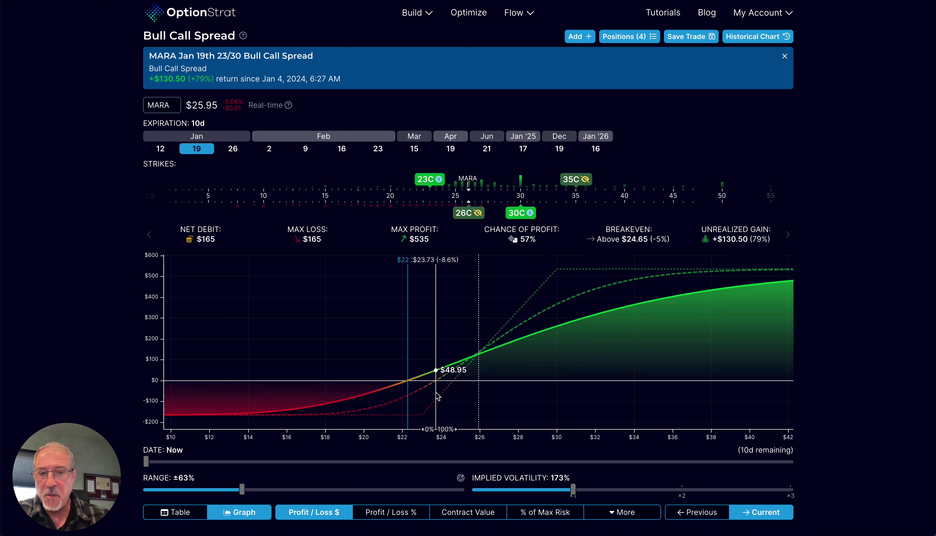
- Include the excluded 26C and 35C legs, forming a long call condor
{"action": "left_click", "coordinate": [468, 213]}
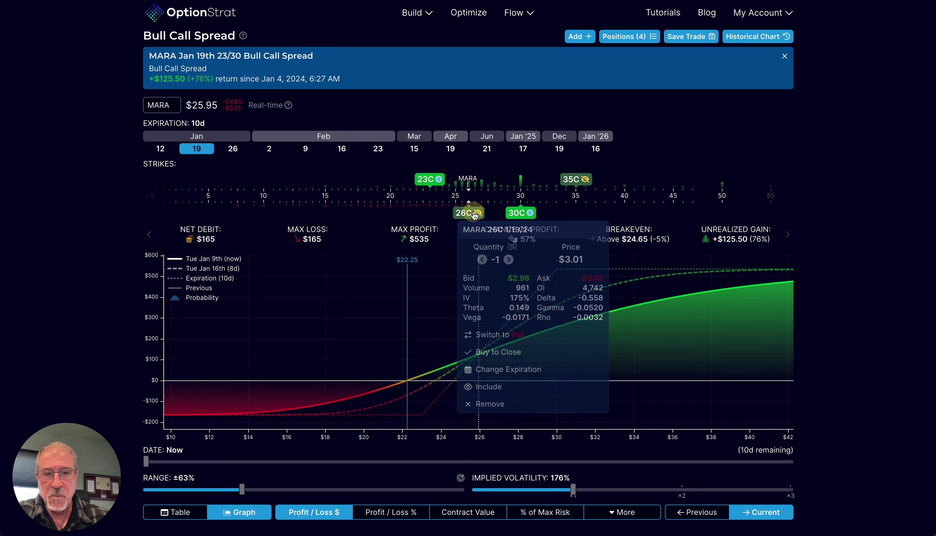
{"action": "left_click", "coordinate": [489, 387]}
{"action": "left_click", "coordinate": [573, 180]}
{"action": "left_click", "coordinate": [605, 353]}
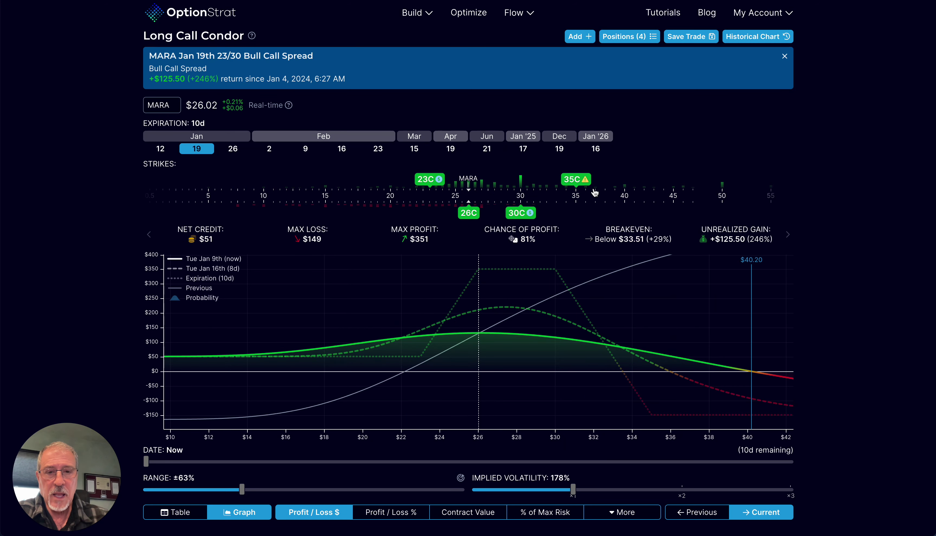
- Move 35C to 40C and 26C to 32C, then view the payoff at expiration
{"action": "left_click_drag", "start_coordinate": [574, 180], "coordinate": [624, 180]}
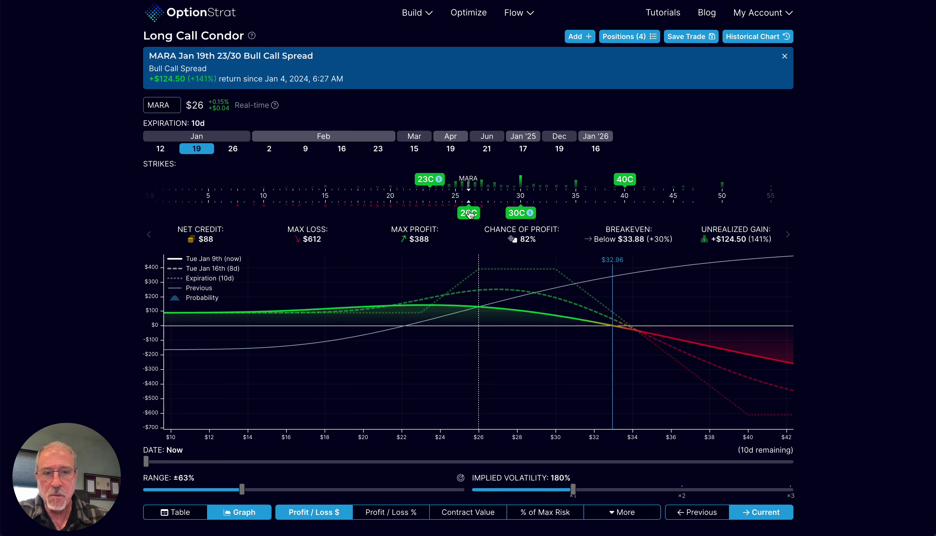
{"action": "left_click_drag", "start_coordinate": [469, 214], "coordinate": [550, 206]}
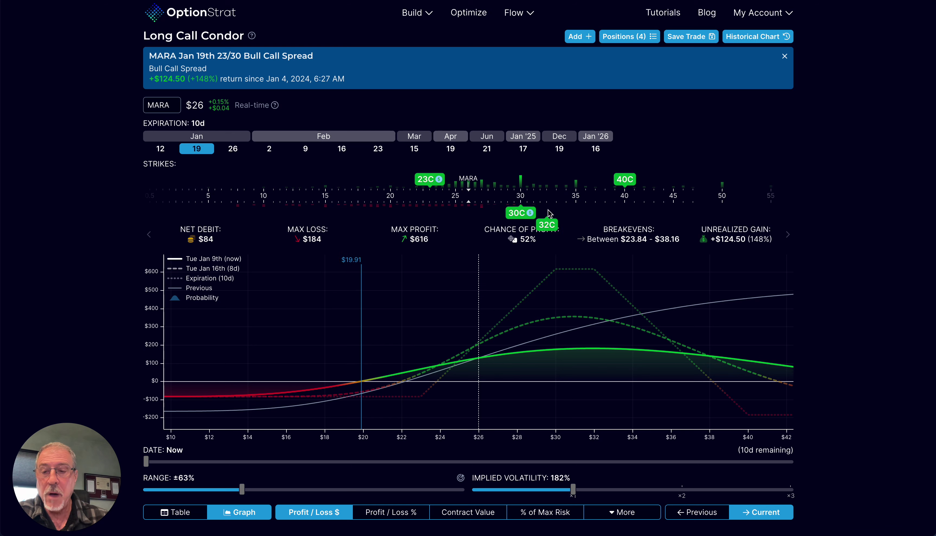
{"action": "left_click_drag", "start_coordinate": [148, 462], "coordinate": [873, 498]}
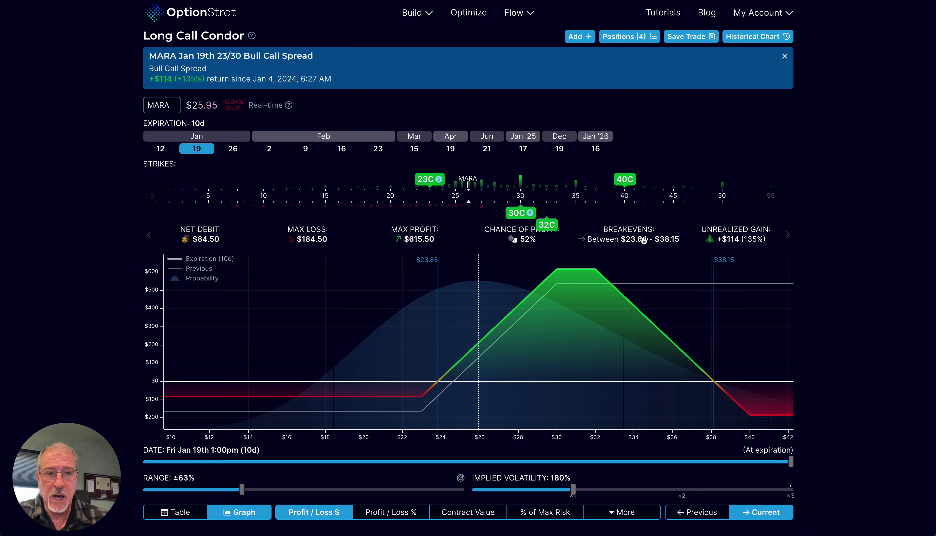
{"action": "mouse_move", "coordinate": [626, 184]}
{"action": "left_mouse_down"}
{"action": "mouse_move", "coordinate": [602, 184]}
{"action": "mouse_move", "coordinate": [624, 185]}
{"action": "left_mouse_up"}
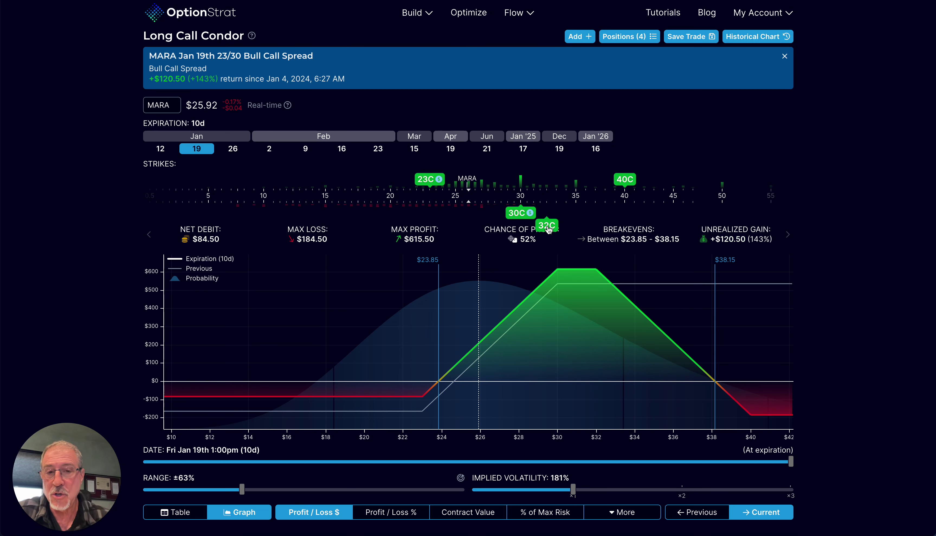
- Lower the 32C leg to the 30 strike and the 40C leg to 37C
{"action": "left_click_drag", "start_coordinate": [548, 229], "coordinate": [521, 231]}
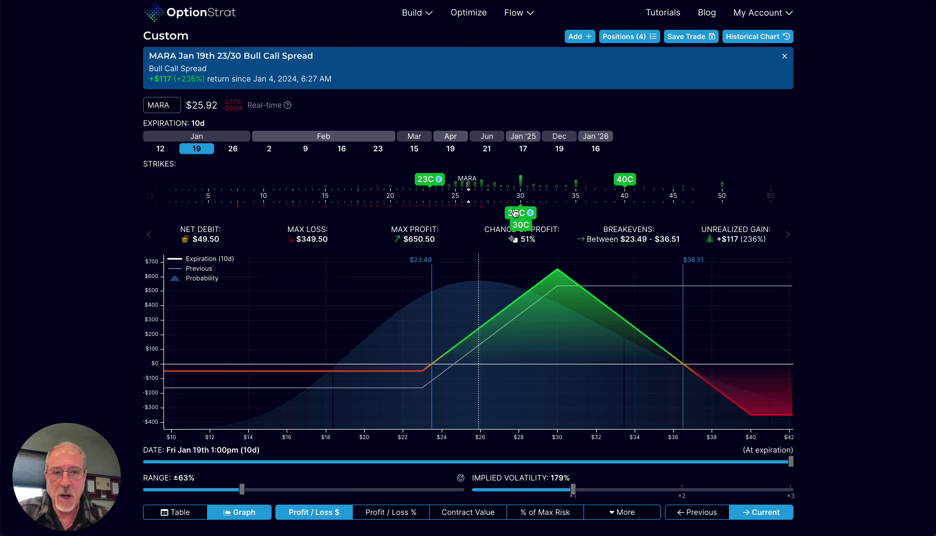
{"action": "left_click_drag", "start_coordinate": [628, 180], "coordinate": [601, 180]}
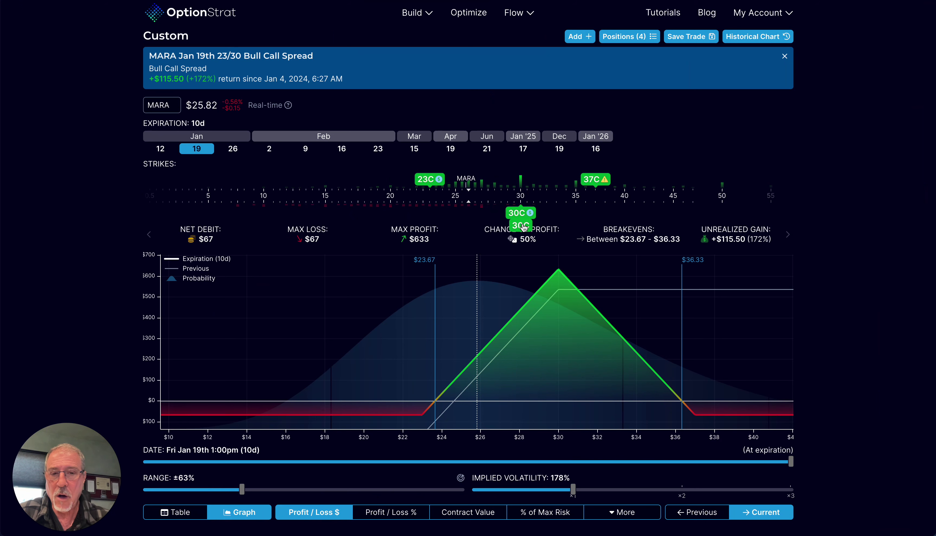
- Move the second 30C leg down to 27C for a $28 net credit
{"action": "left_click_drag", "start_coordinate": [524, 228], "coordinate": [484, 222]}
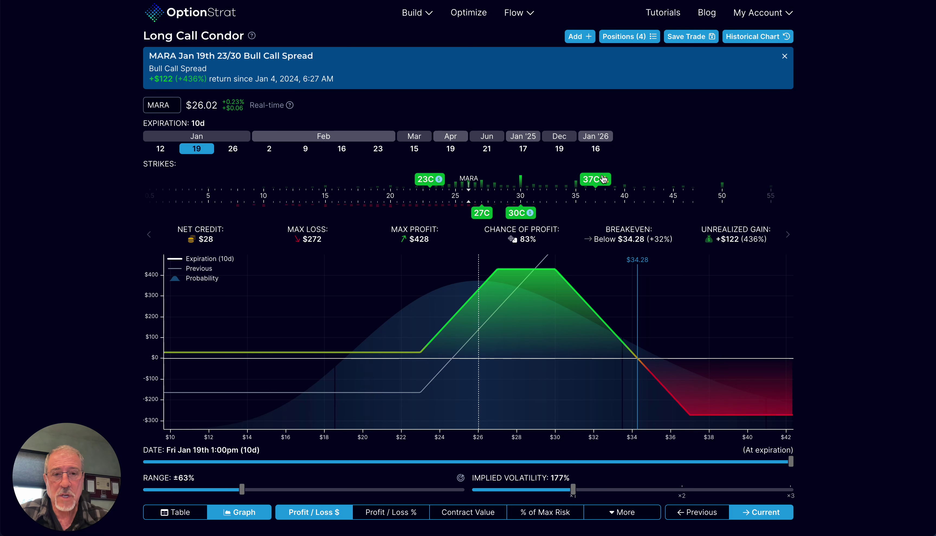
- Move the top long call from 37C to 35C, cutting max loss to $90
{"action": "left_click_drag", "start_coordinate": [596, 180], "coordinate": [576, 183]}
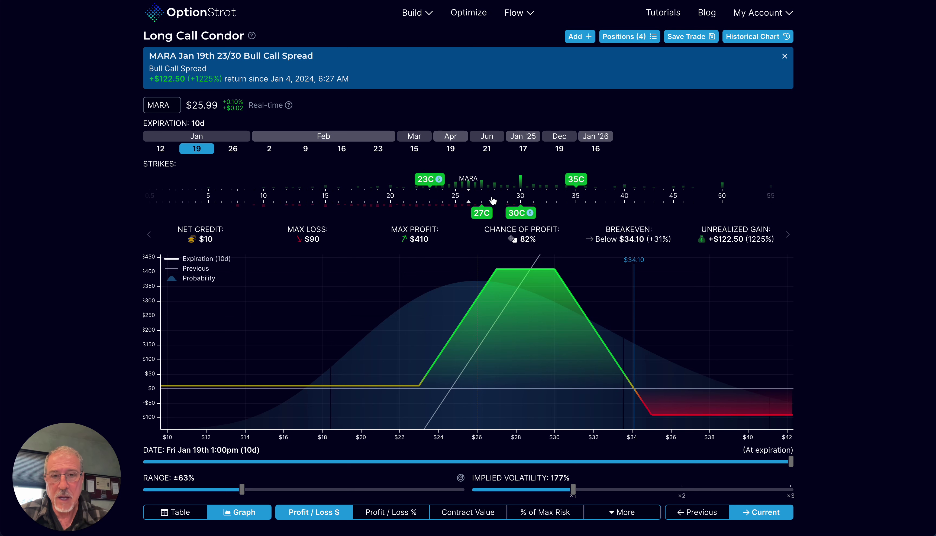
{"action": "left_click", "coordinate": [482, 213]}
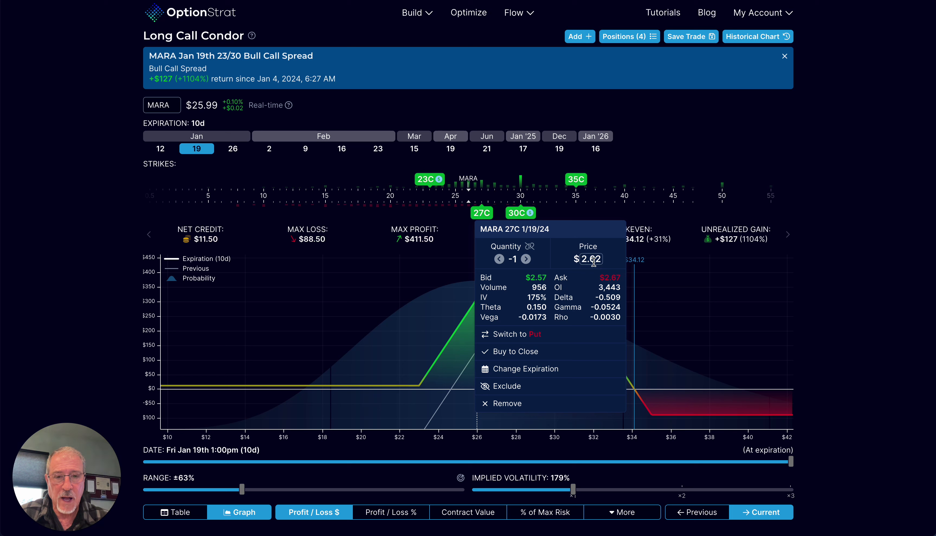
{"action": "left_click", "coordinate": [577, 181]}
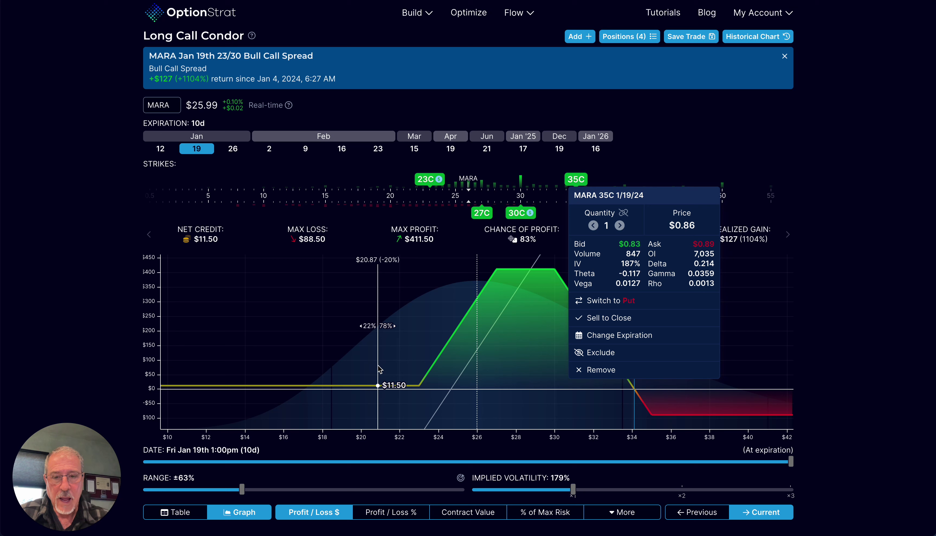
{"action": "left_click", "coordinate": [757, 137]}
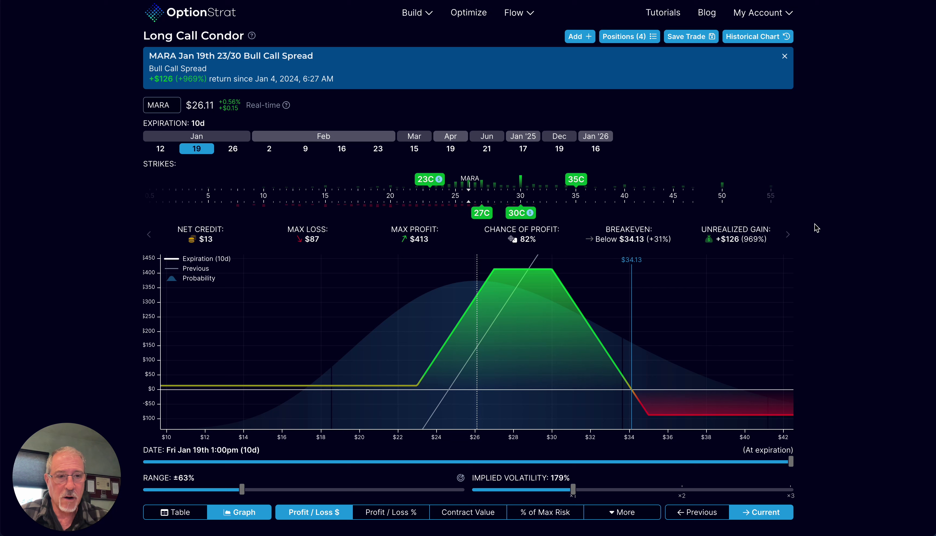
- Switch the stats row to the condor's delta, theta, gamma, vega and rho
{"action": "left_click", "coordinate": [787, 235]}
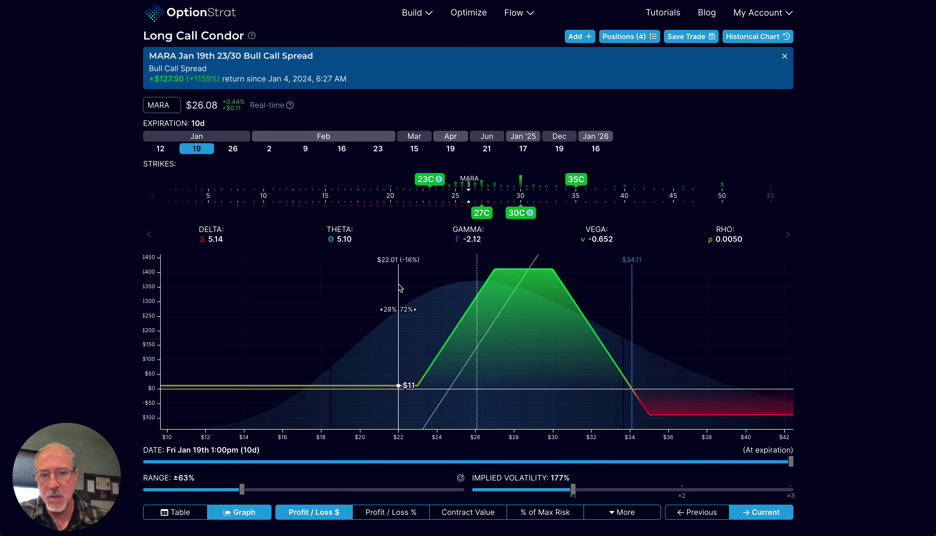
{"action": "left_click", "coordinate": [482, 213]}
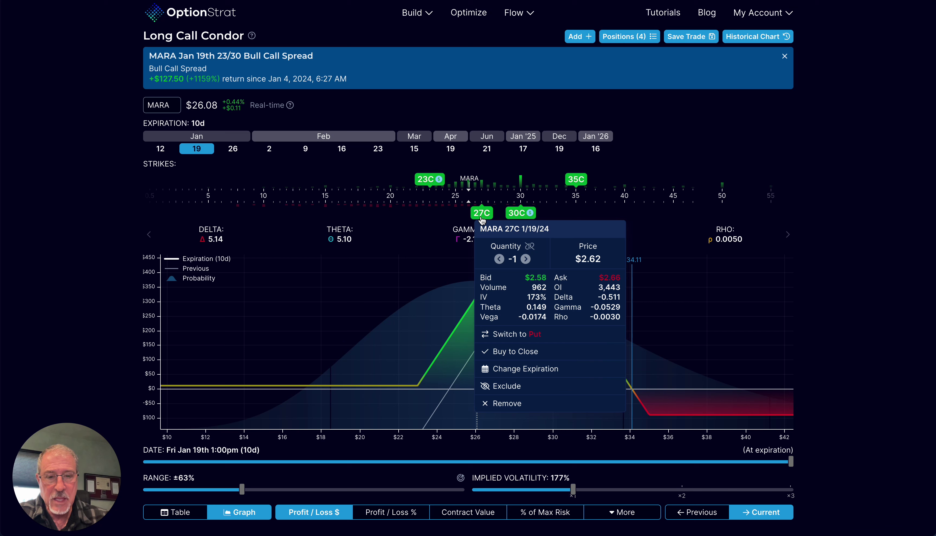
{"action": "left_click", "coordinate": [506, 388]}
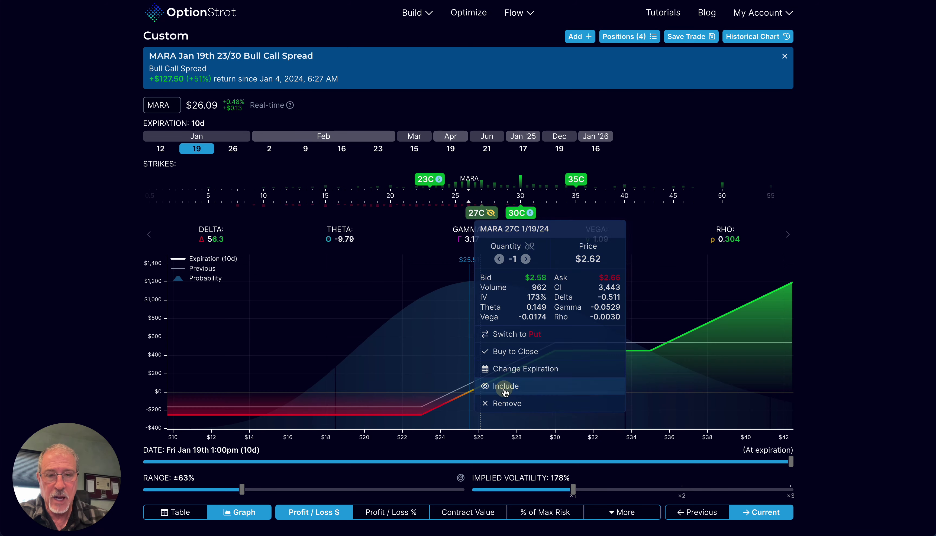
{"action": "left_click", "coordinate": [576, 180]}
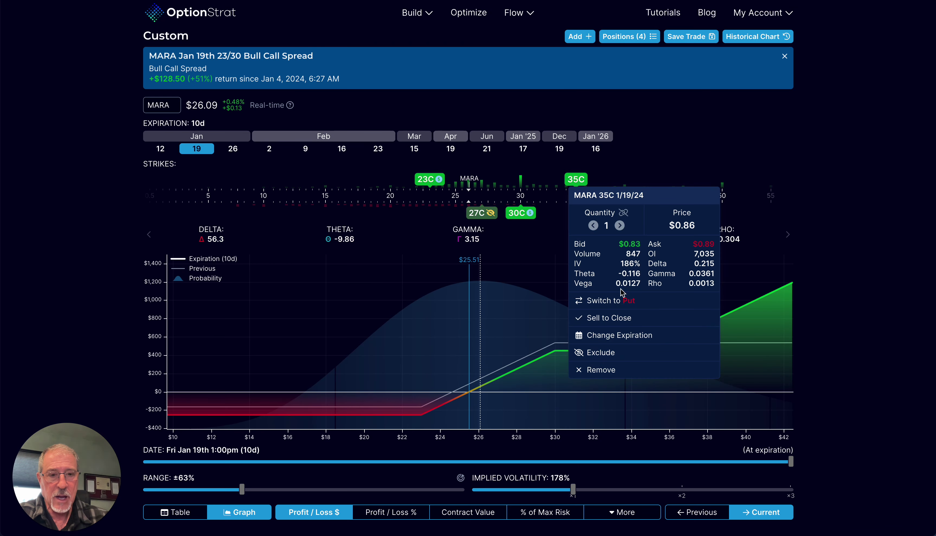
{"action": "left_click", "coordinate": [601, 354]}
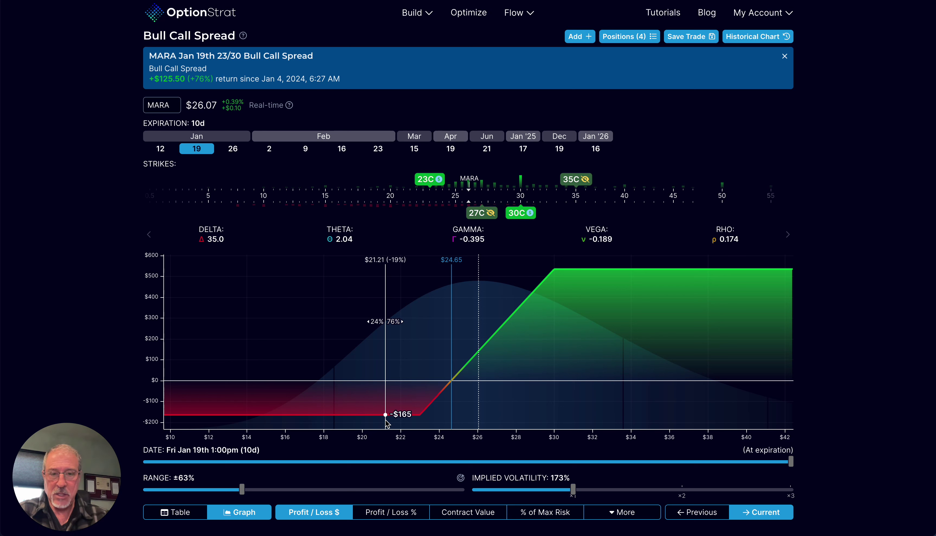
{"action": "left_click", "coordinate": [483, 214]}
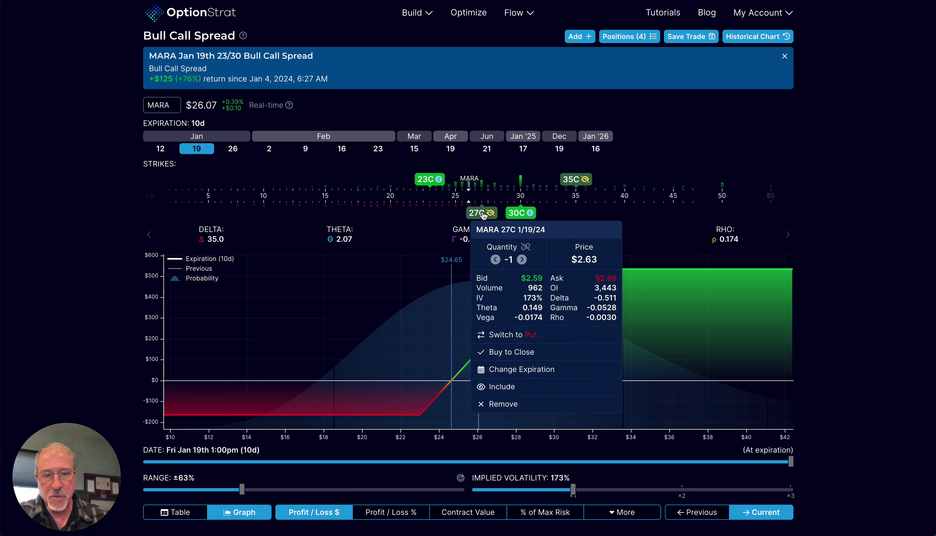
{"action": "left_click", "coordinate": [506, 391]}
{"action": "left_click", "coordinate": [573, 179]}
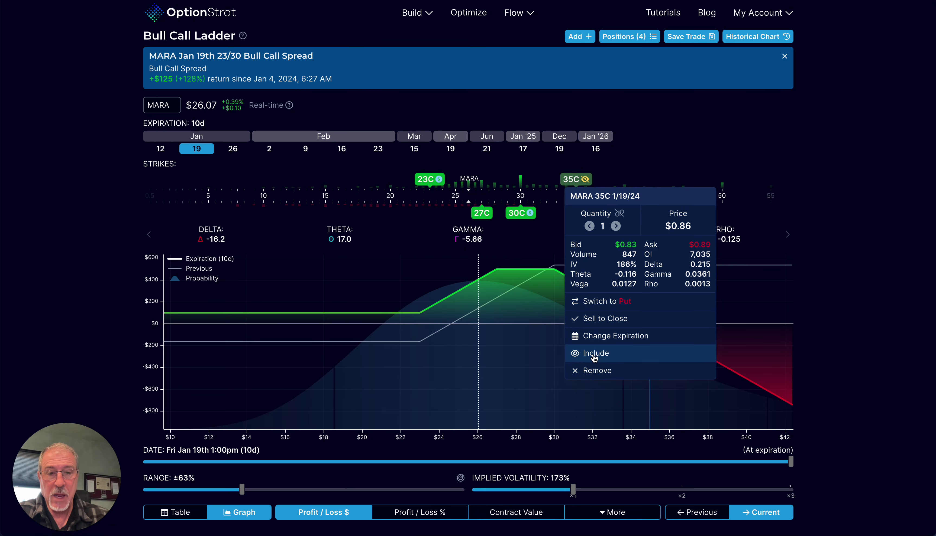
{"action": "left_click", "coordinate": [595, 356]}
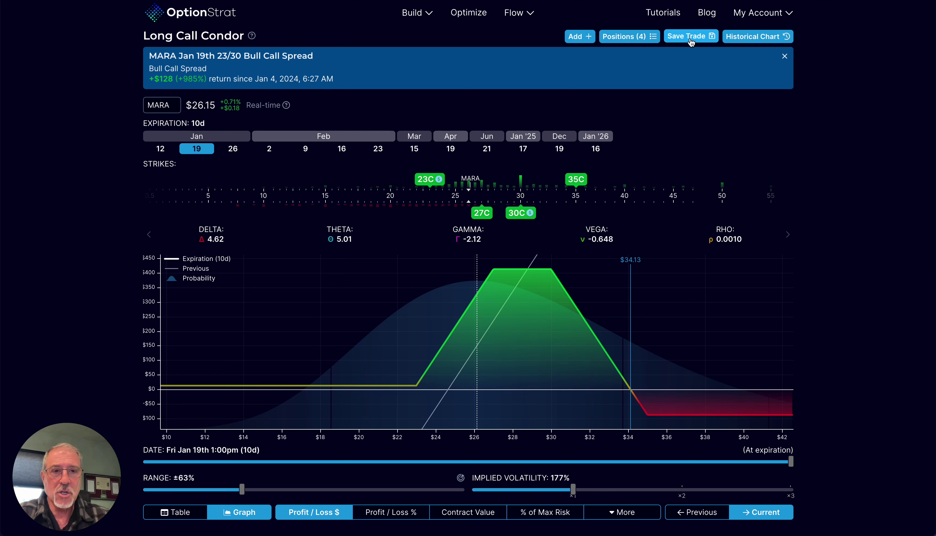
- Start saving the trade and add a new line at the end of its description
{"action": "left_click", "coordinate": [690, 37]}
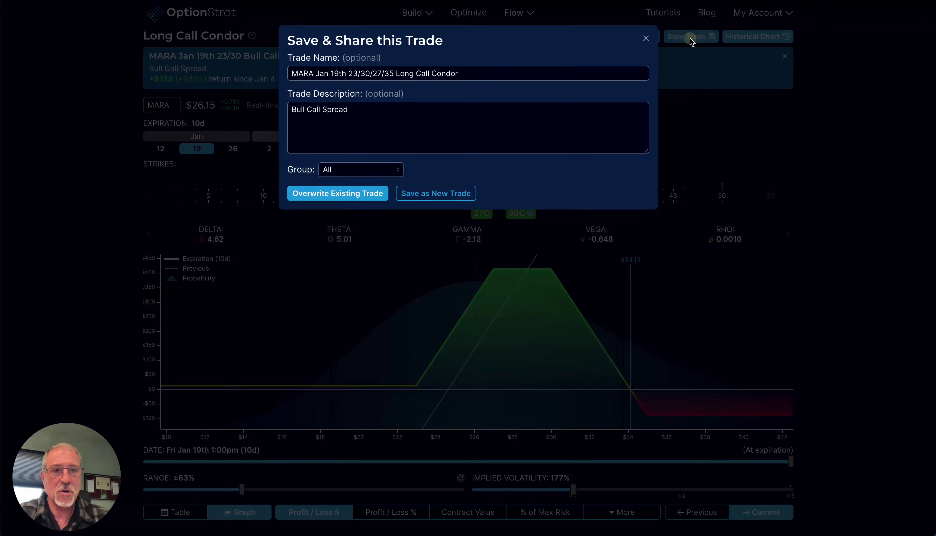
{"action": "left_click", "coordinate": [351, 110]}
{"action": "key", "text": "Return"}
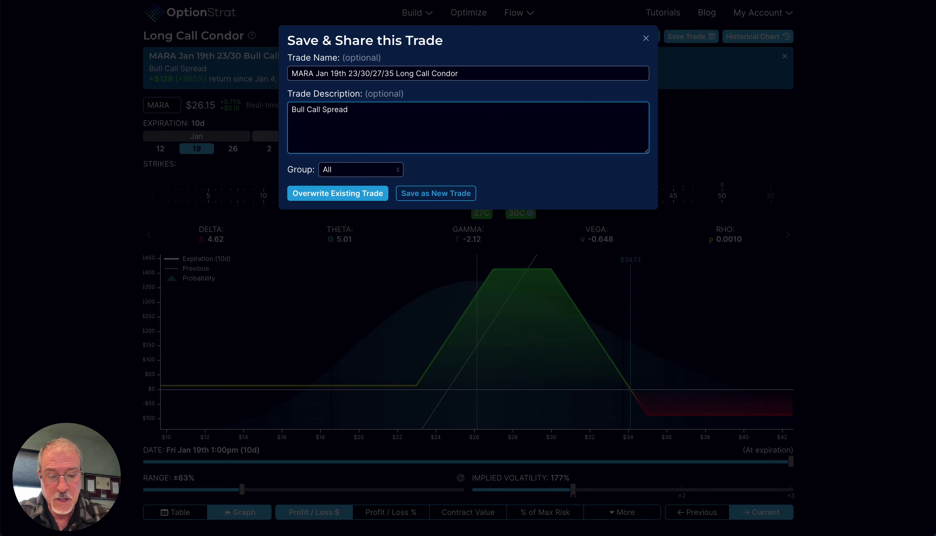
{"action": "key", "text": "Return"}
- Enter the note '1_9_24 - added short call spread to increase theta and remove downside risk.'
{"action": "type", "text": "2"}
{"action": "key", "text": "BackSpace"}
{"action": "type", "text": "1_"}
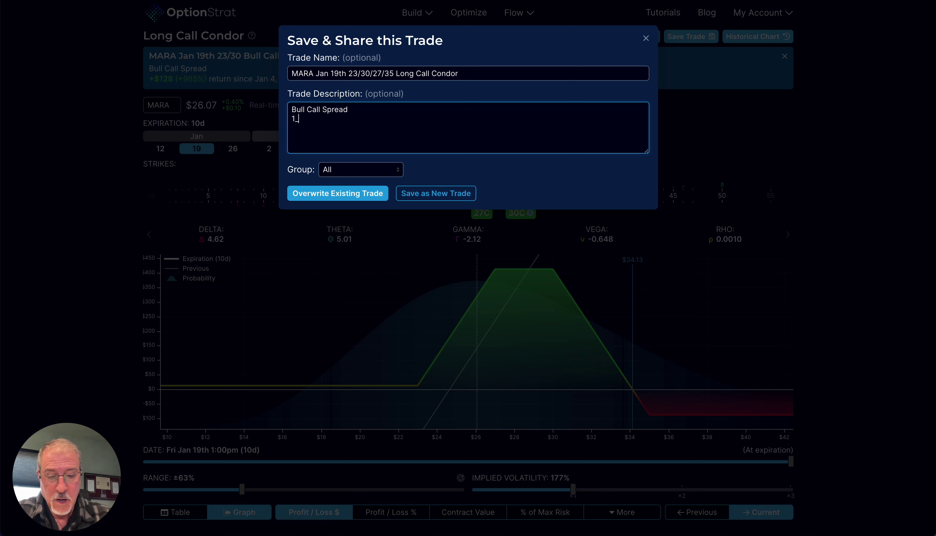
{"action": "type", "text": "9_24"}
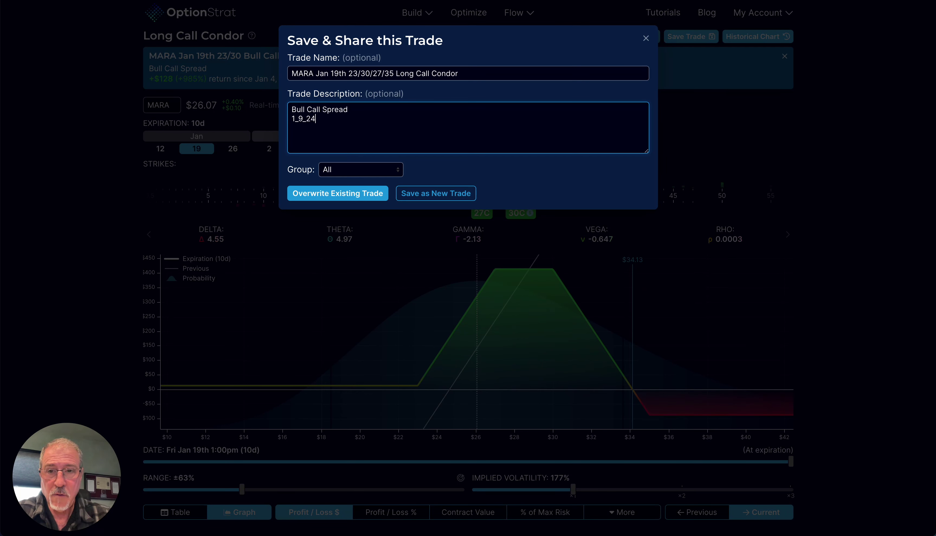
{"action": "type", "text": " - adde"}
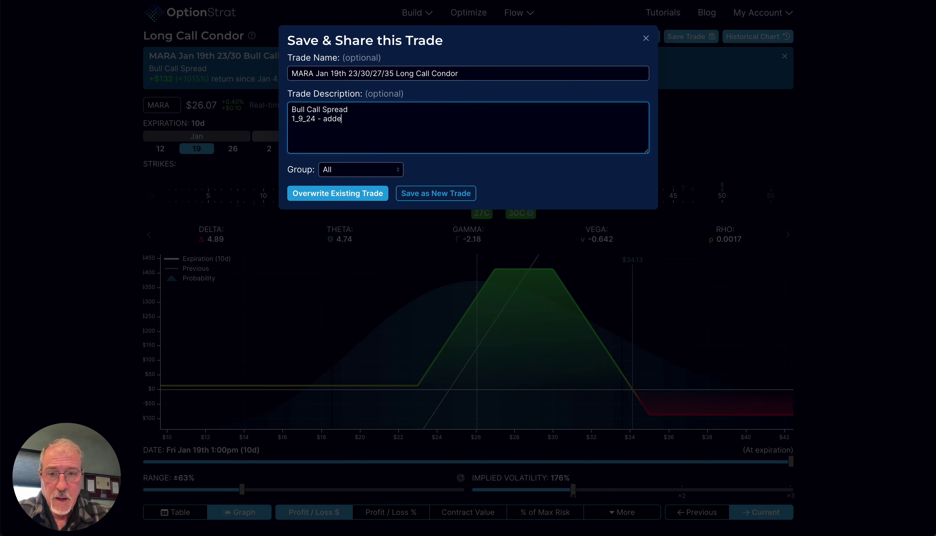
{"action": "type", "text": "d short ca"}
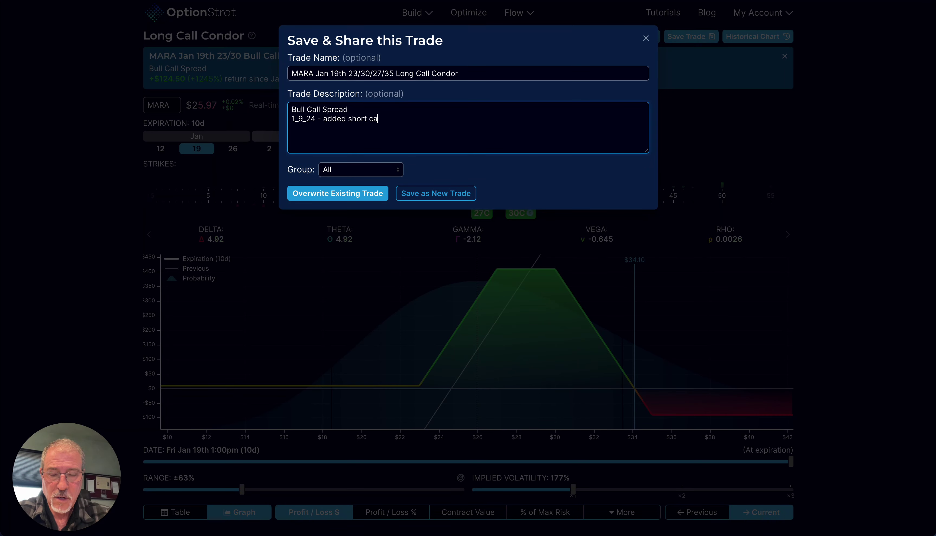
{"action": "type", "text": "ll spread"}
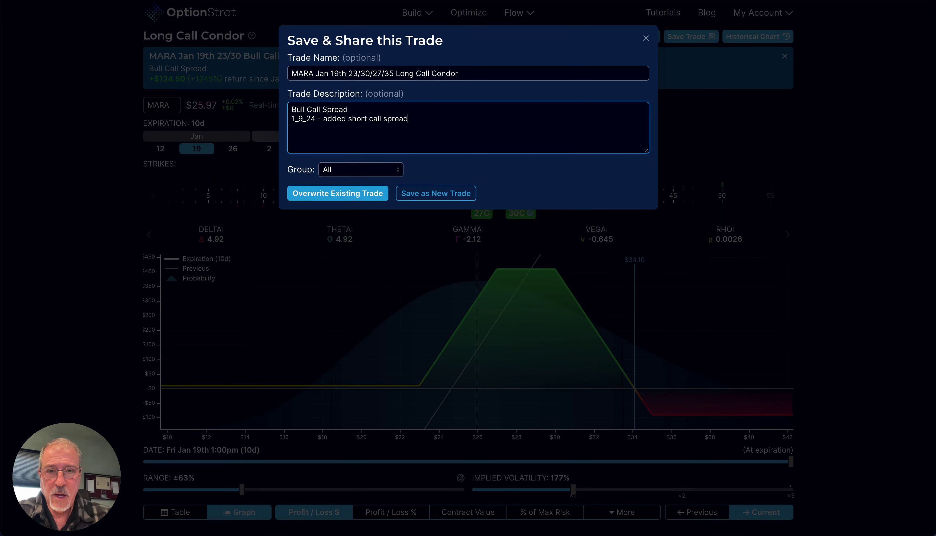
{"action": "type", "text": " to incre"}
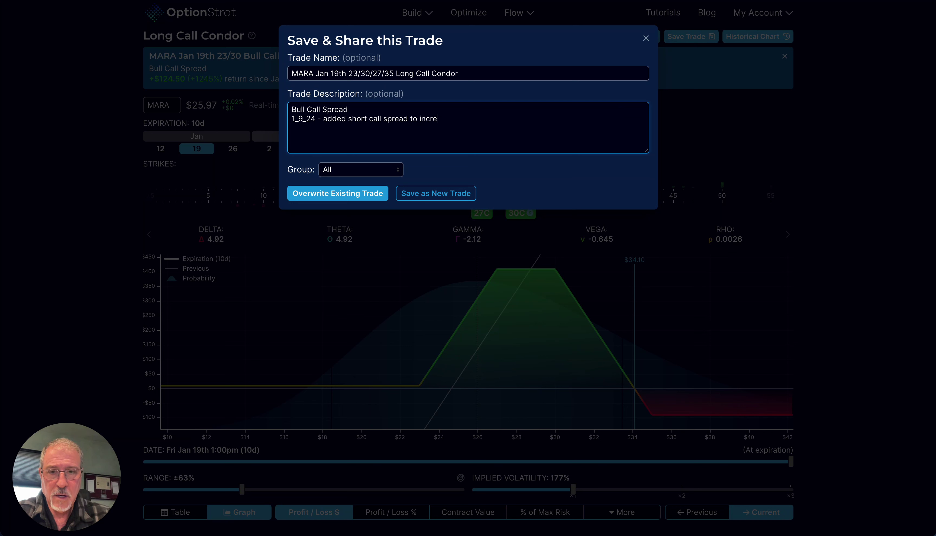
{"action": "type", "text": "ase theta and remove don"}
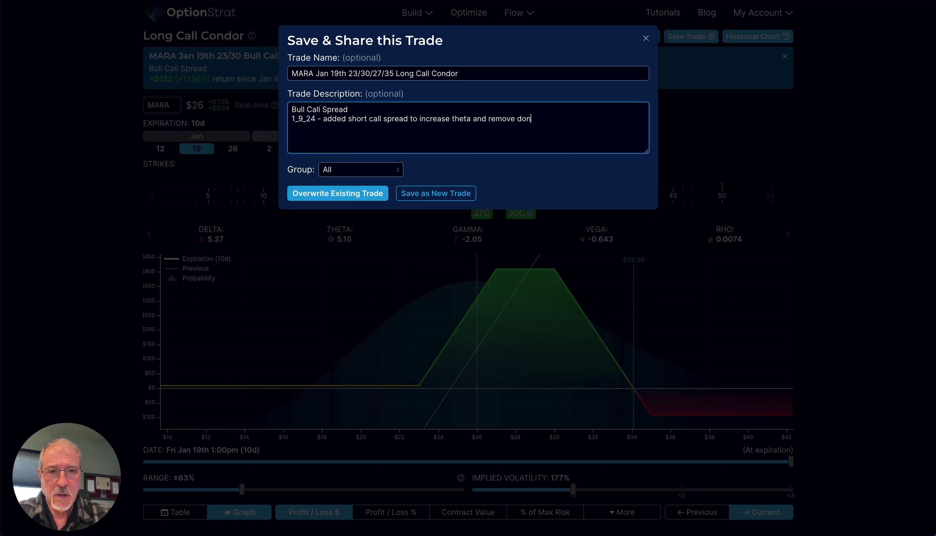
{"action": "key", "text": "BackSpace"}
{"action": "type", "text": "wnside risk."}
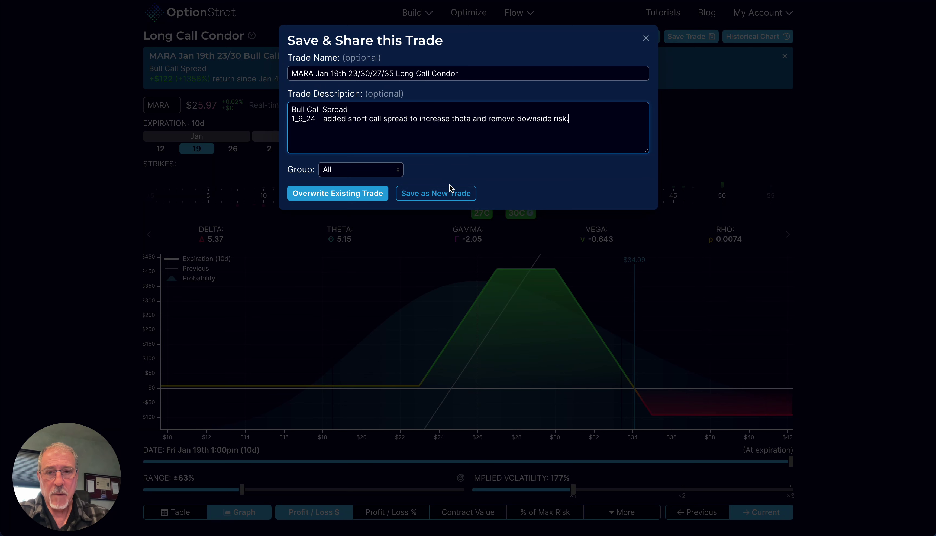
- Save the MARA long call condor as a separate new trade and copy its shareable link
{"action": "left_click", "coordinate": [437, 194]}
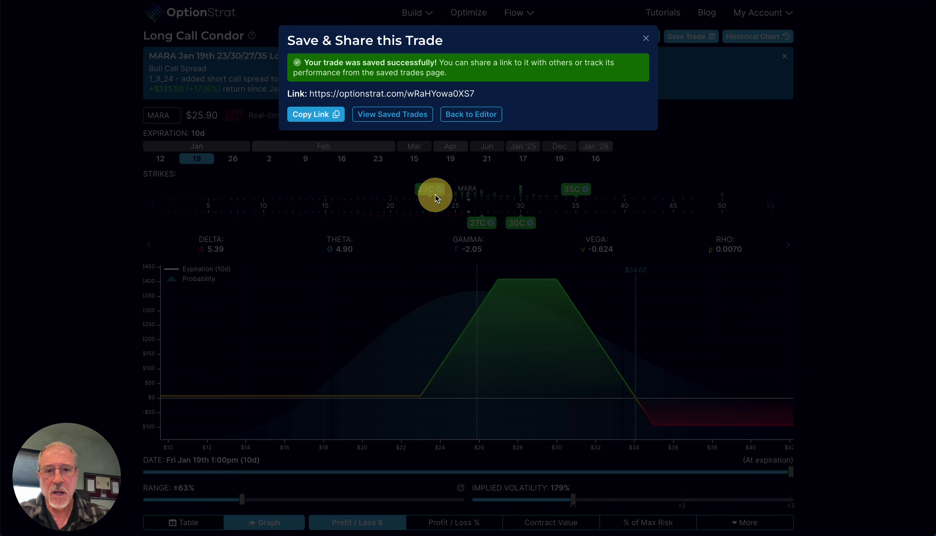
{"action": "left_click", "coordinate": [313, 119]}
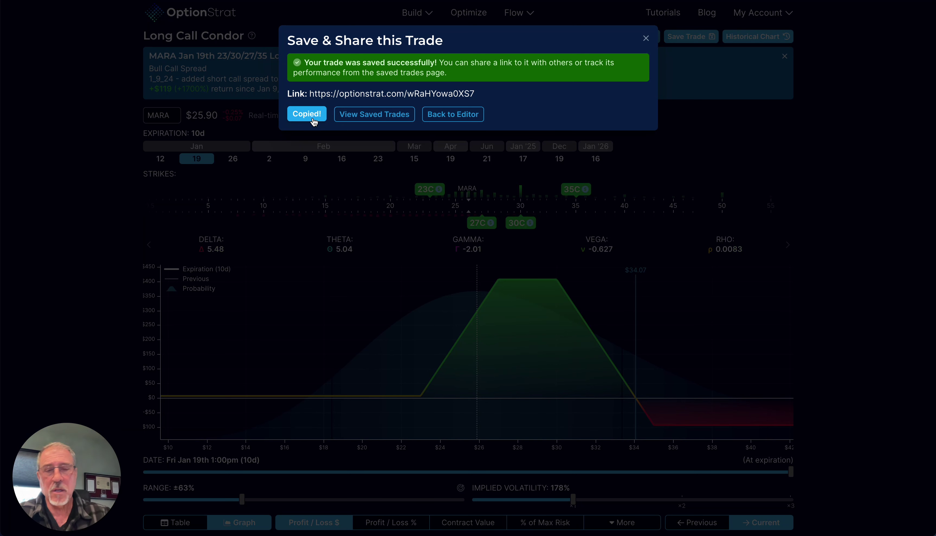